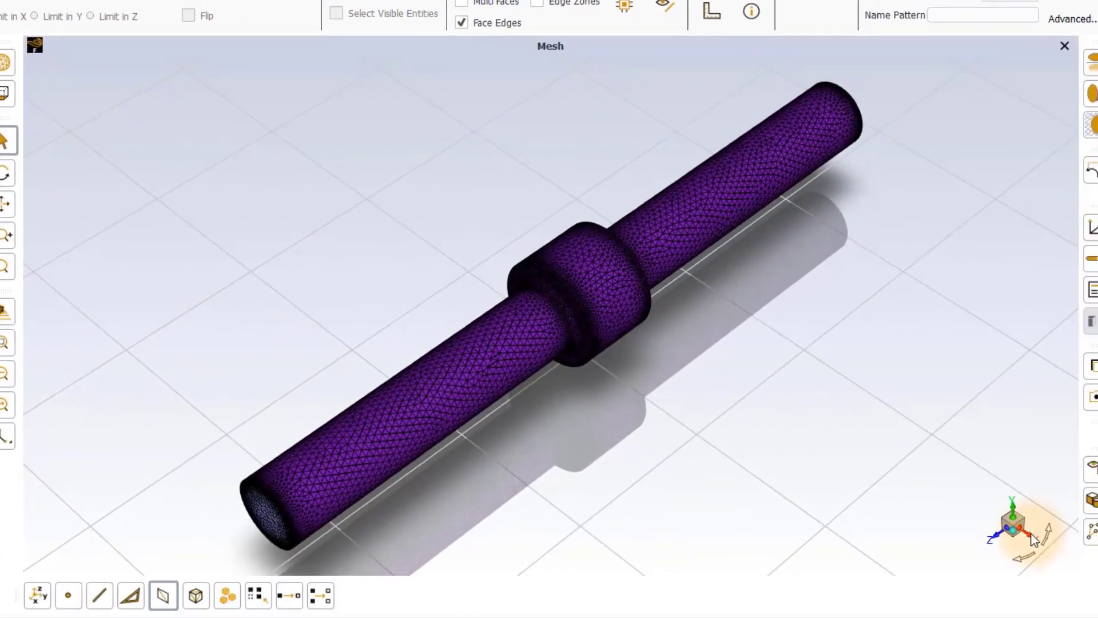
# Step: View the whole mesh along the X axis and draw only the pipe region from the region list
pyautogui.click(1030, 535)
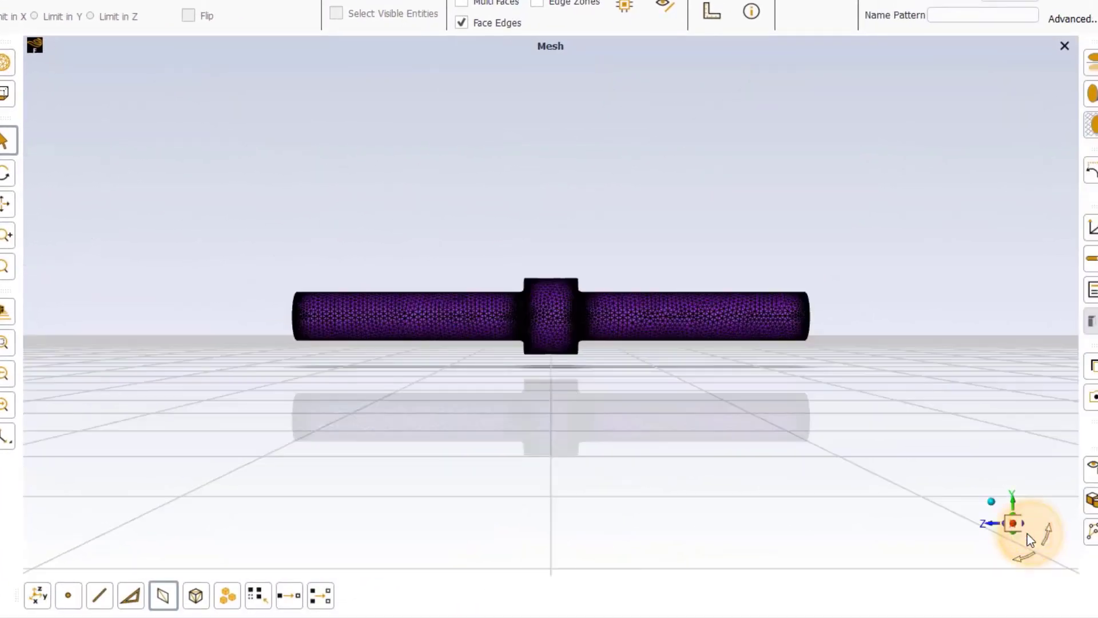
pyautogui.click(5, 344)
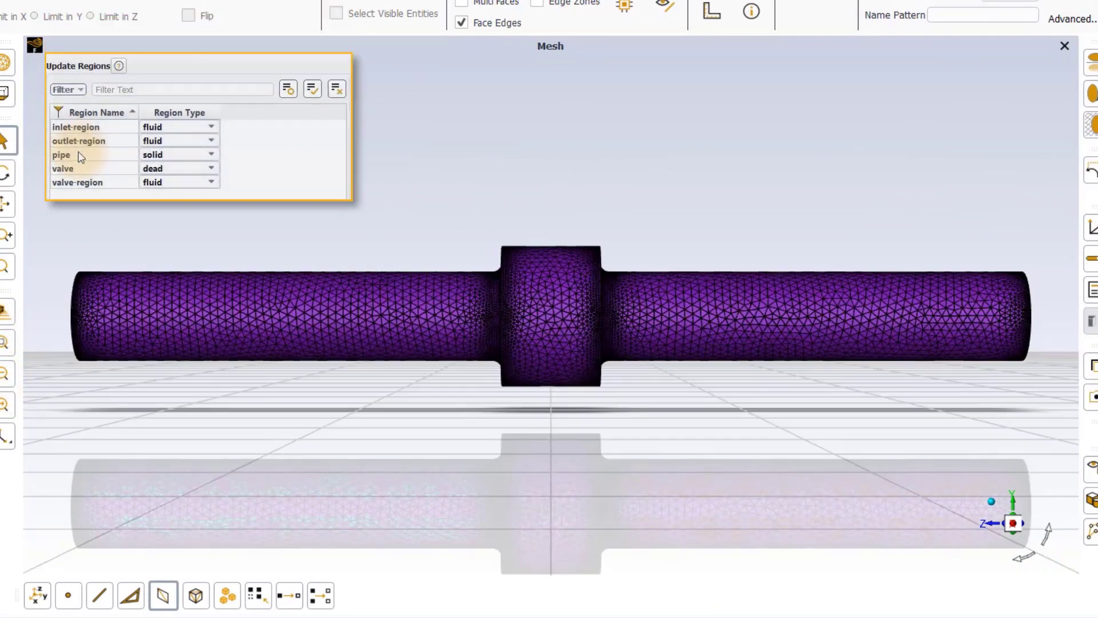
pyautogui.click(86, 159)
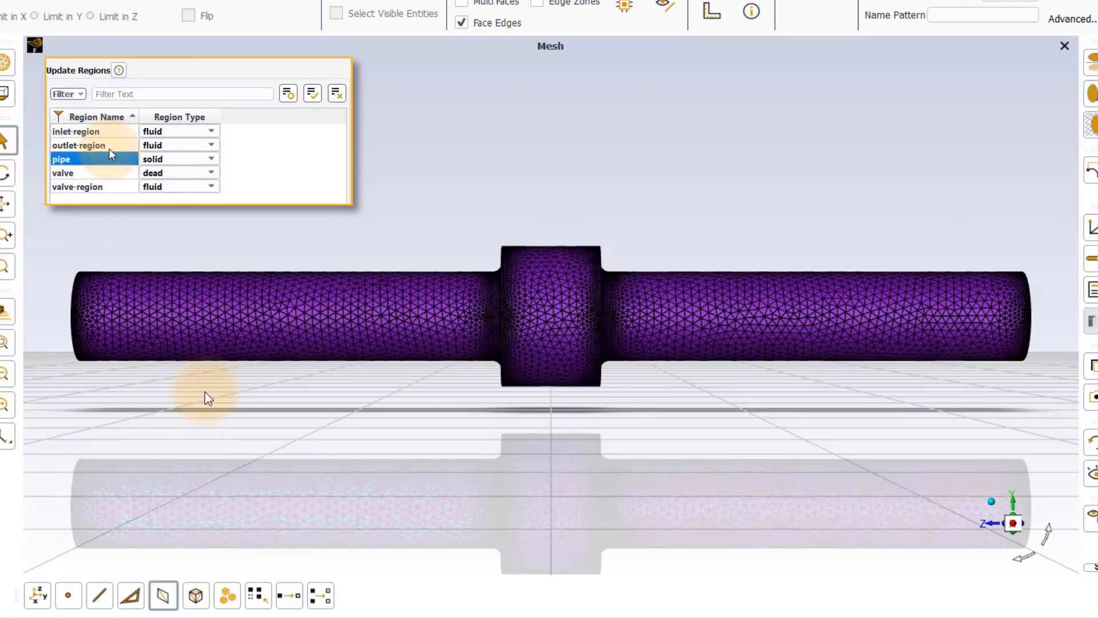
pyautogui.moveTo(211, 401); pyautogui.dragTo(694, 399)
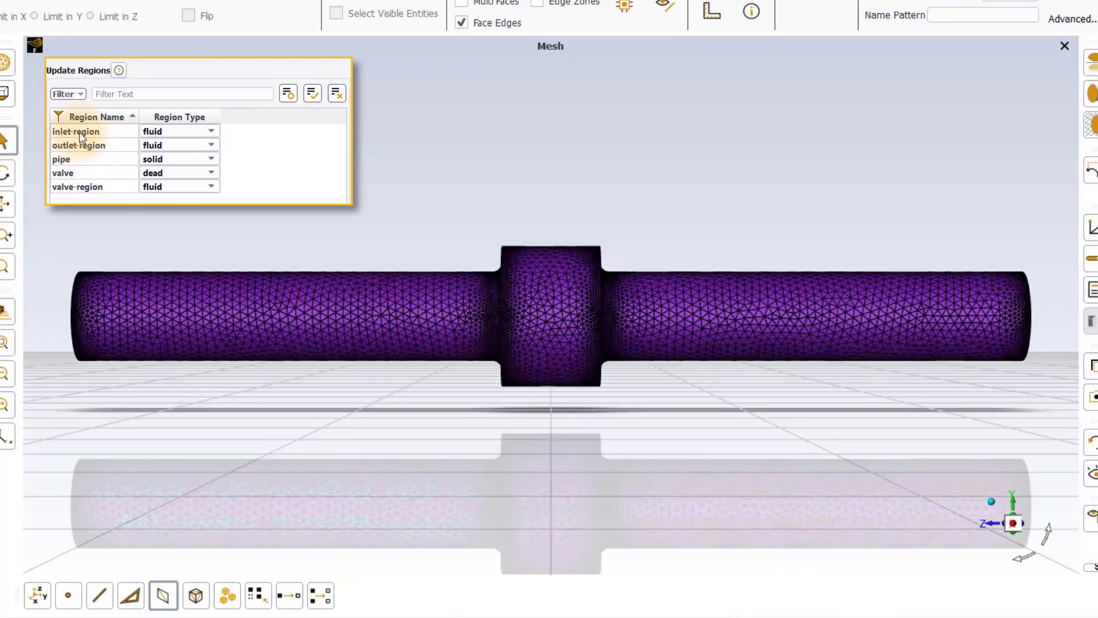
# Step: Draw the inlet-region, valve-region, outlet-region and valve one after another to identify each region in the mesh
pyautogui.click(80, 133)
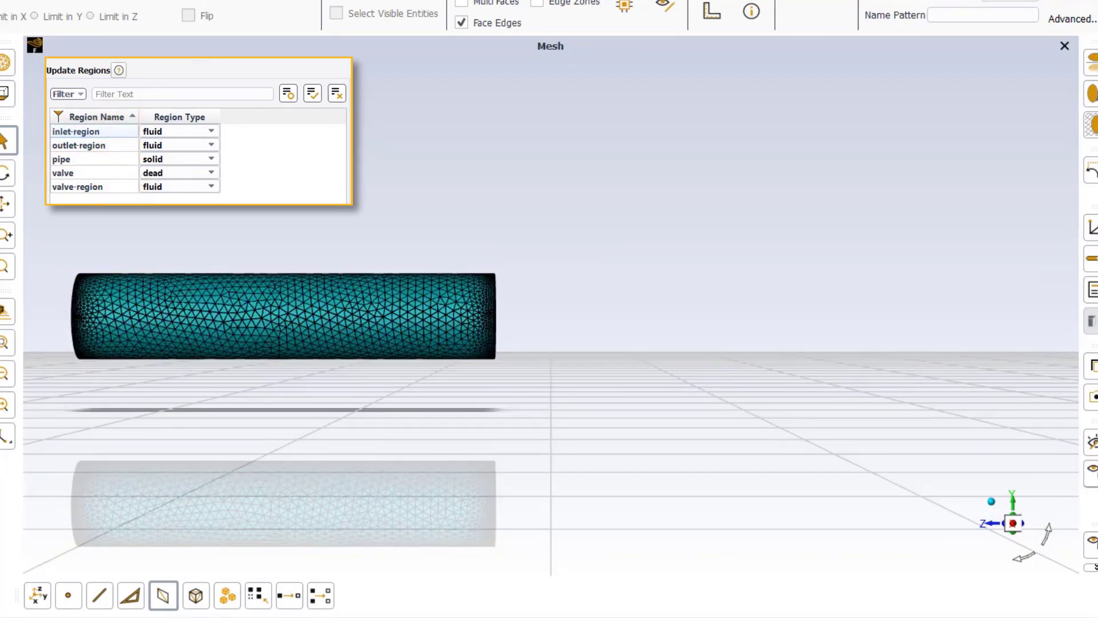
pyautogui.rightClick(92, 185)
pyautogui.click(122, 181)
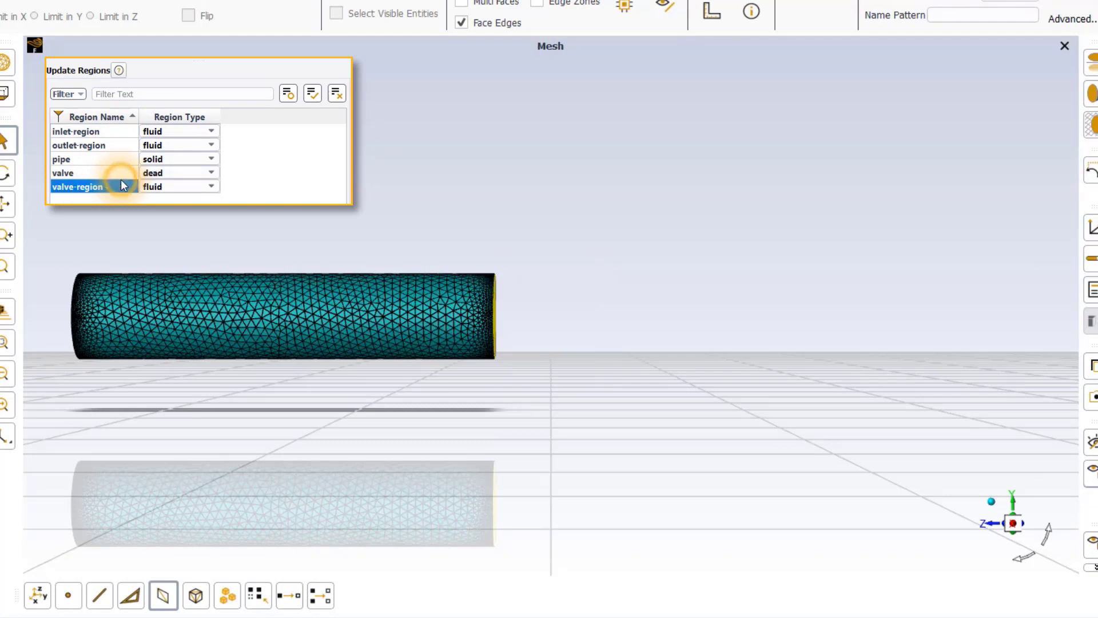
pyautogui.click(95, 147)
pyautogui.rightClick(94, 147)
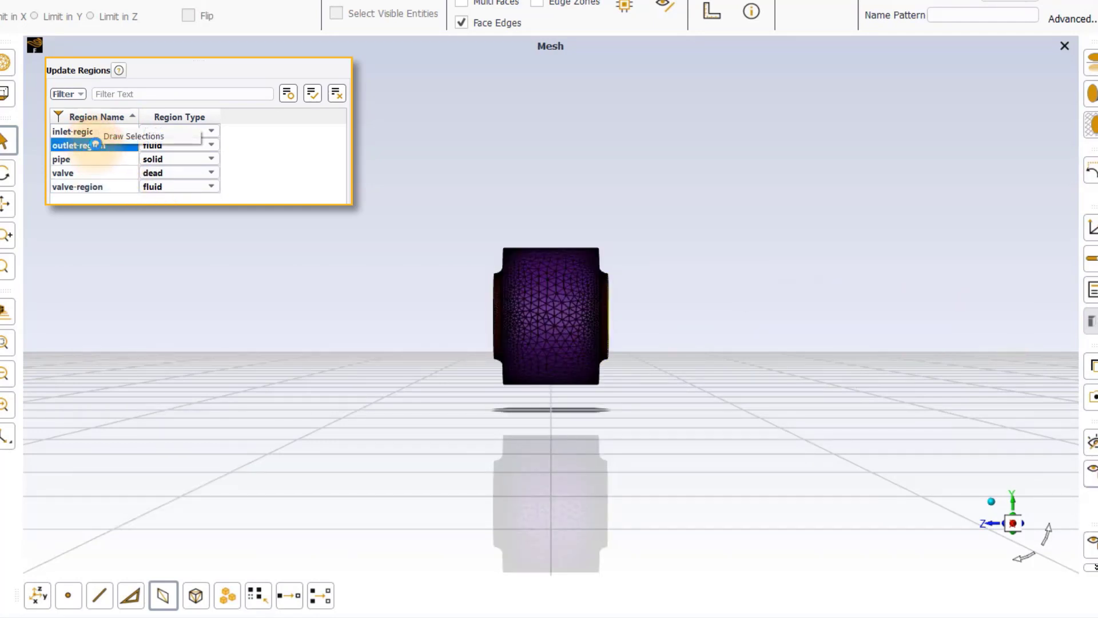
pyautogui.click(120, 137)
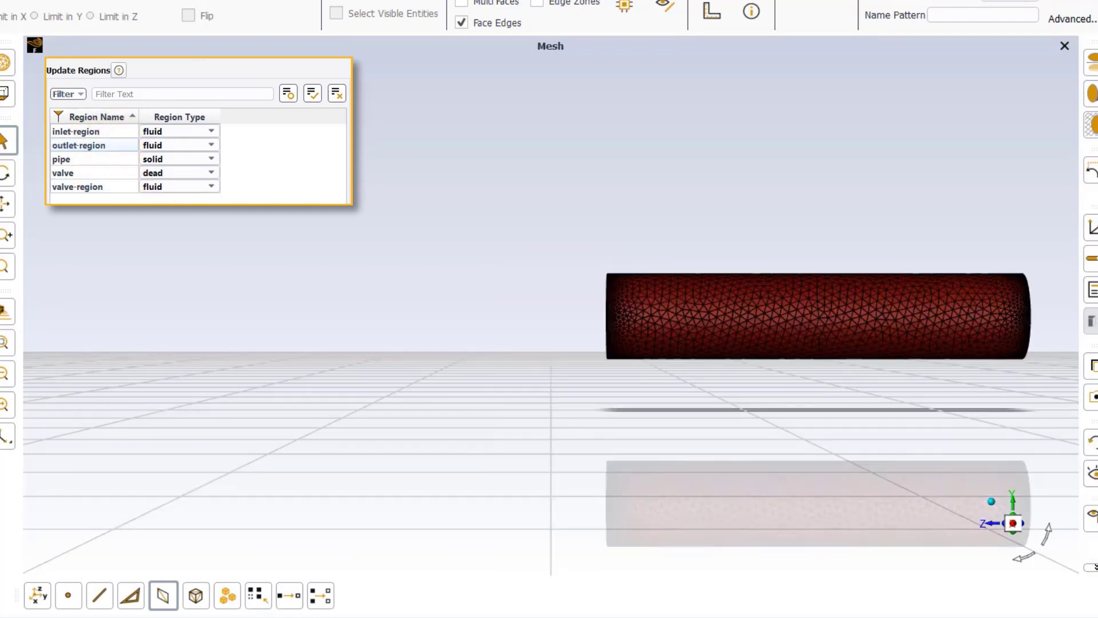
pyautogui.click(78, 175)
pyautogui.rightClick(79, 173)
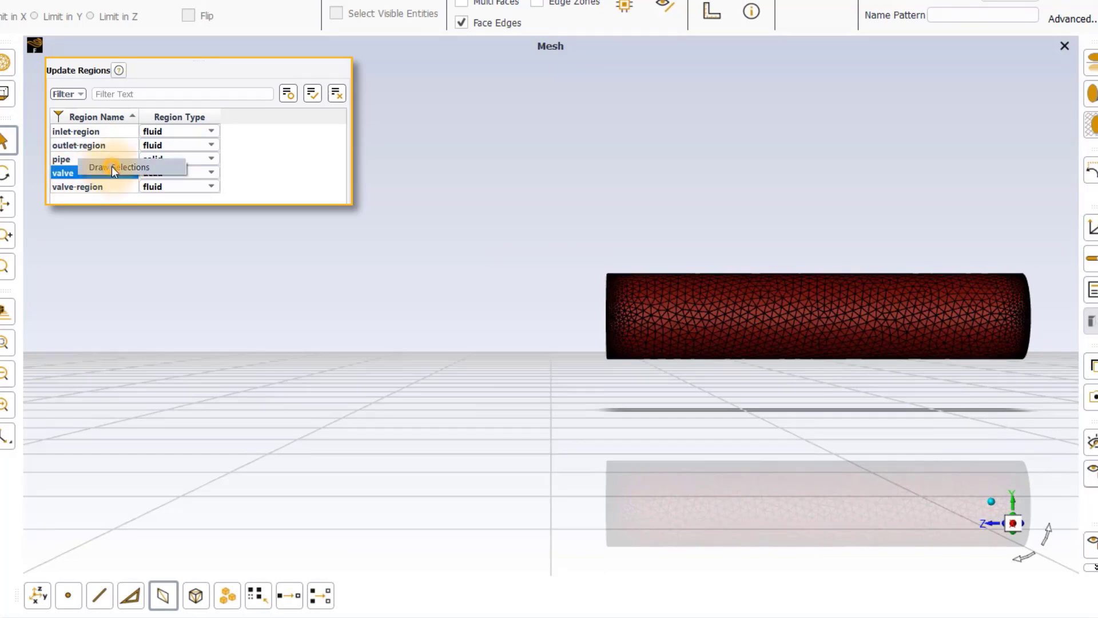
pyautogui.click(111, 166)
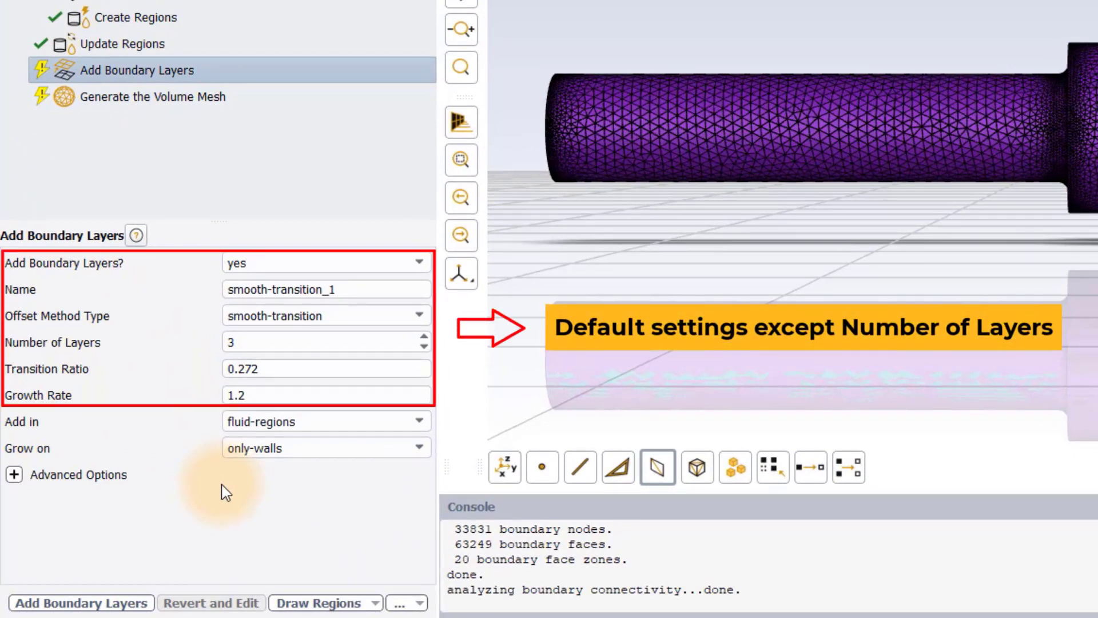
# Step: Set the number of layers to 5 and add smooth-transition boundary layers in fluid-regions, growing on only-walls
pyautogui.click(424, 337)
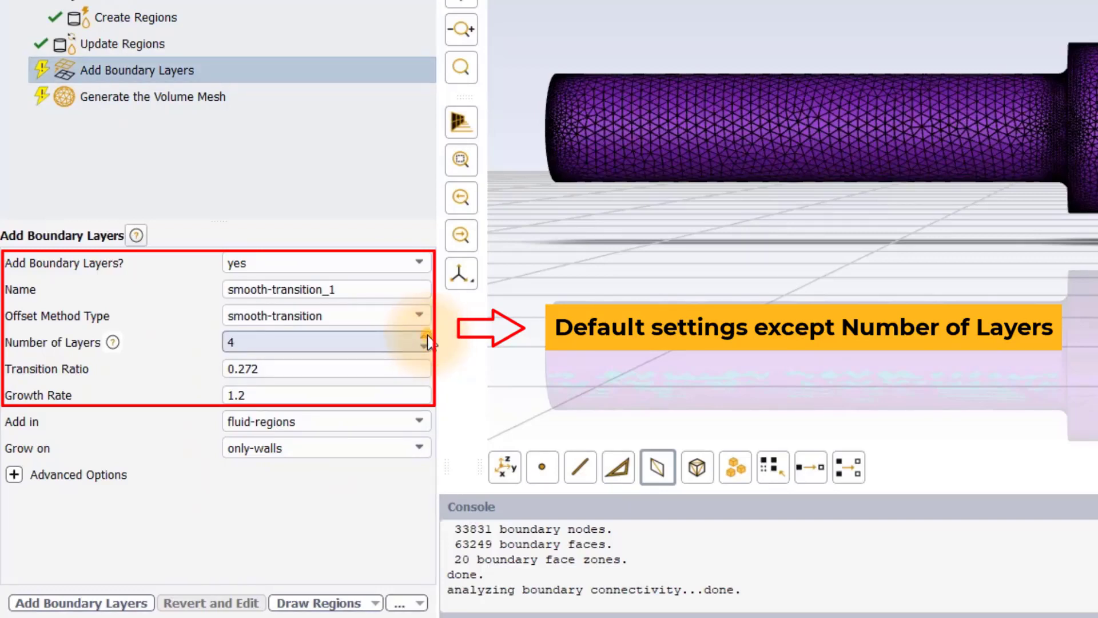
pyautogui.click(424, 338)
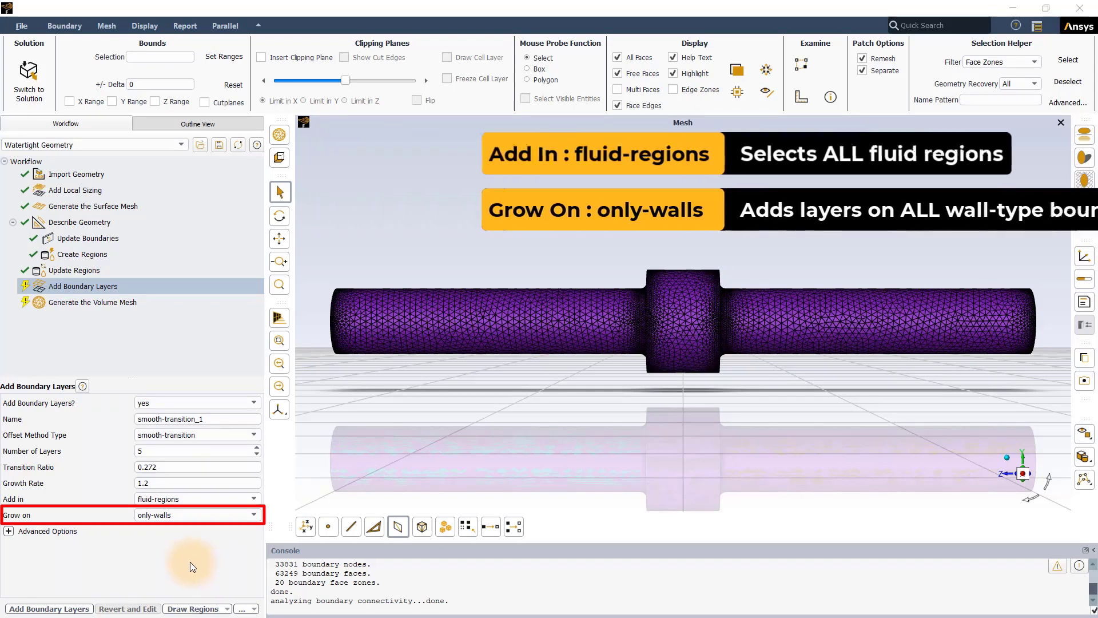
pyautogui.click(51, 610)
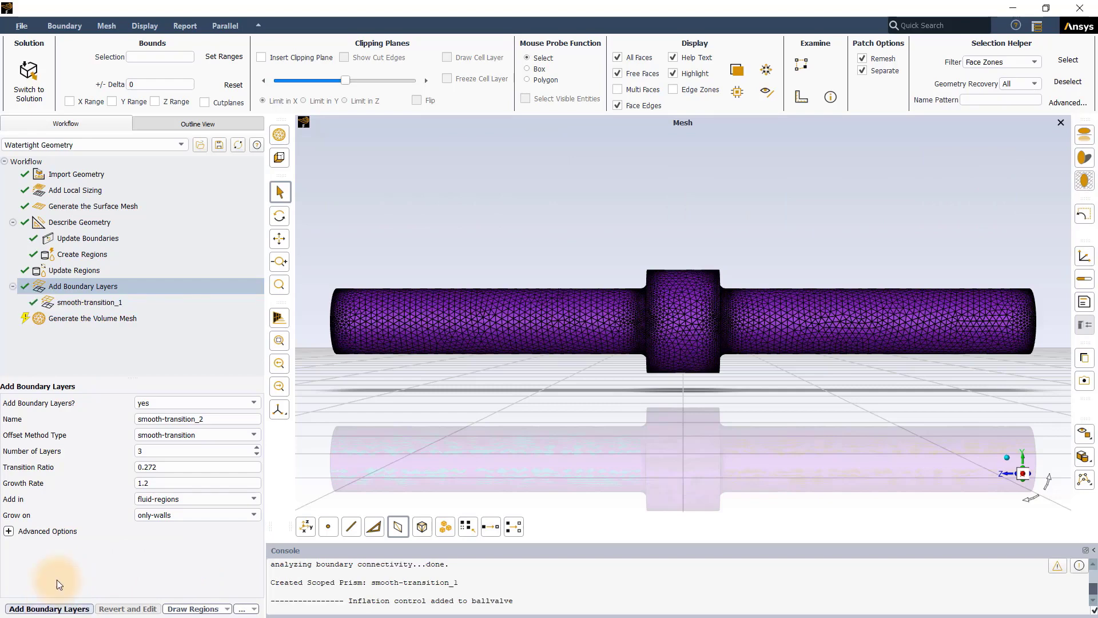
# Step: Generate the volume mesh with polyhedra and limit the clipping plane in X to inspect the lengthwise section
pyautogui.click(96, 321)
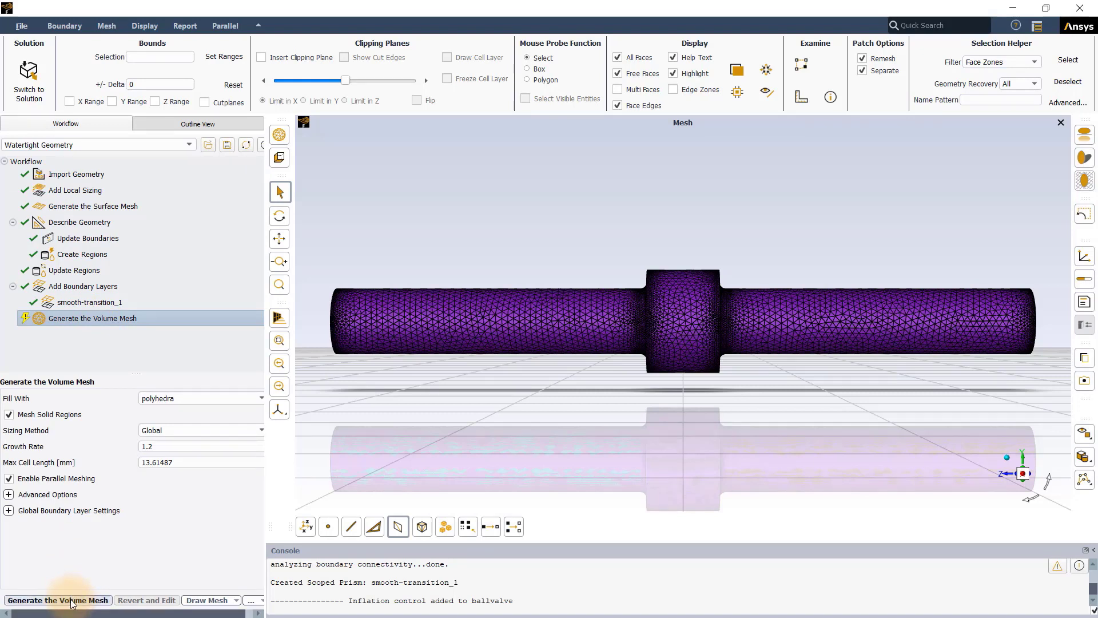
pyautogui.click(58, 600)
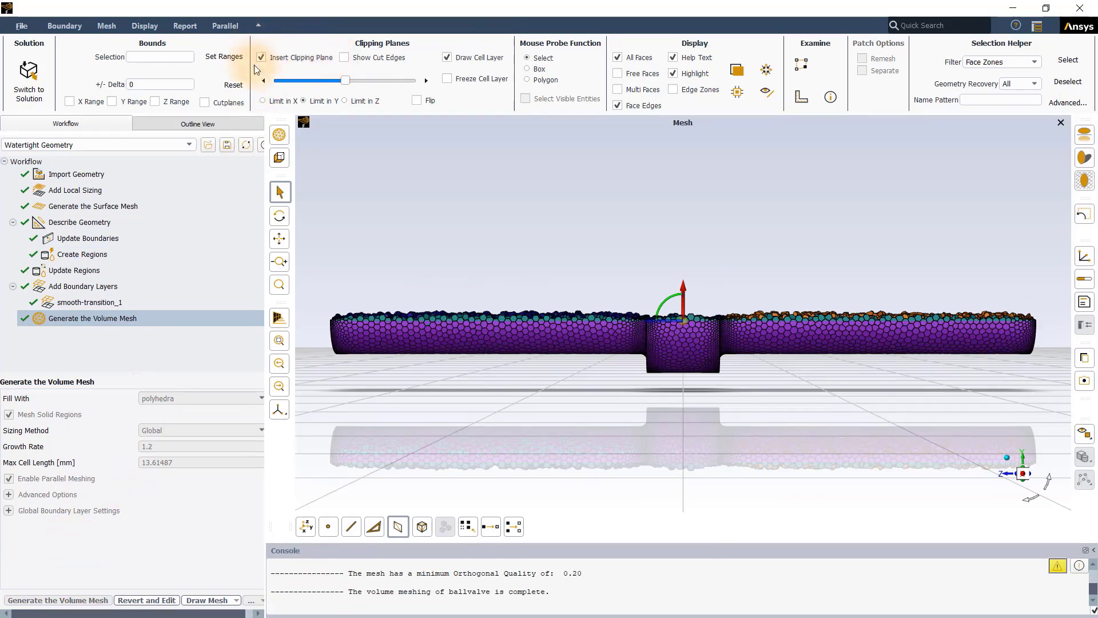
pyautogui.click(262, 100)
pyautogui.keyDown('alt'); pyautogui.rightClick(585, 408); pyautogui.keyUp('alt')
pyautogui.scroll(5, 585, 409)
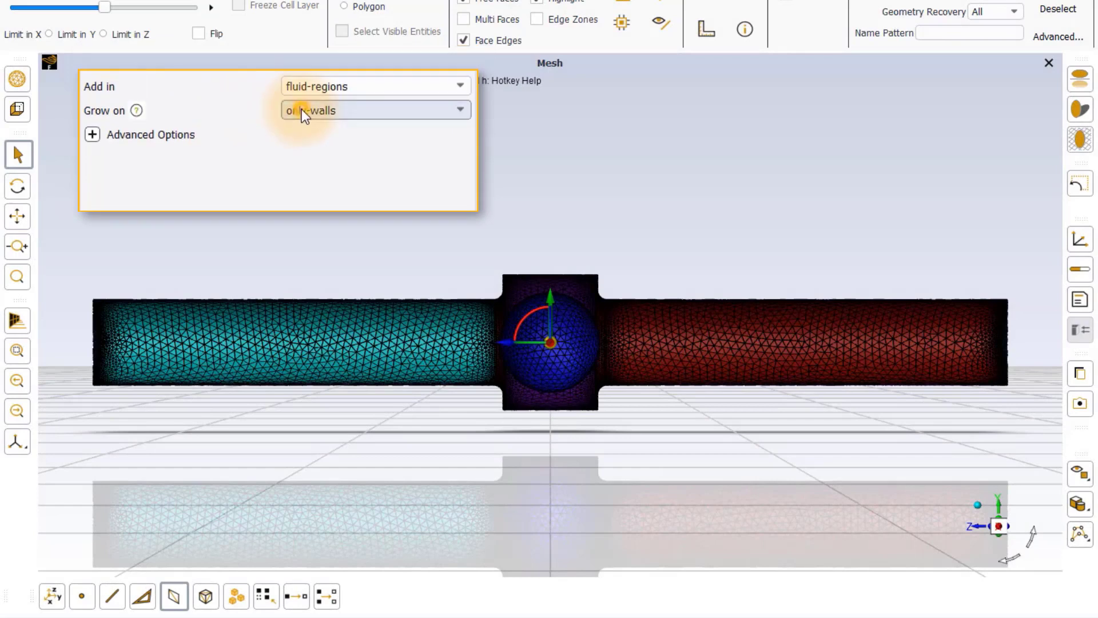
# Step: Set the boundary layers to grow on all-zones and inspect the resulting layers around the ball valve and pipe
pyautogui.click(302, 109)
pyautogui.click(317, 139)
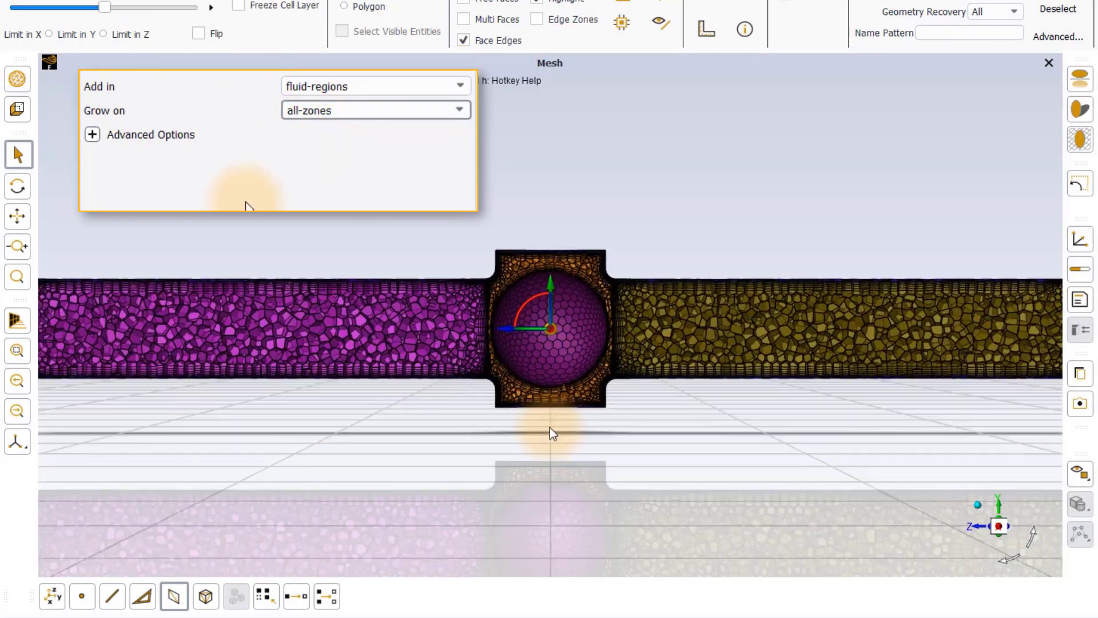
pyautogui.scroll(5, 550, 427)
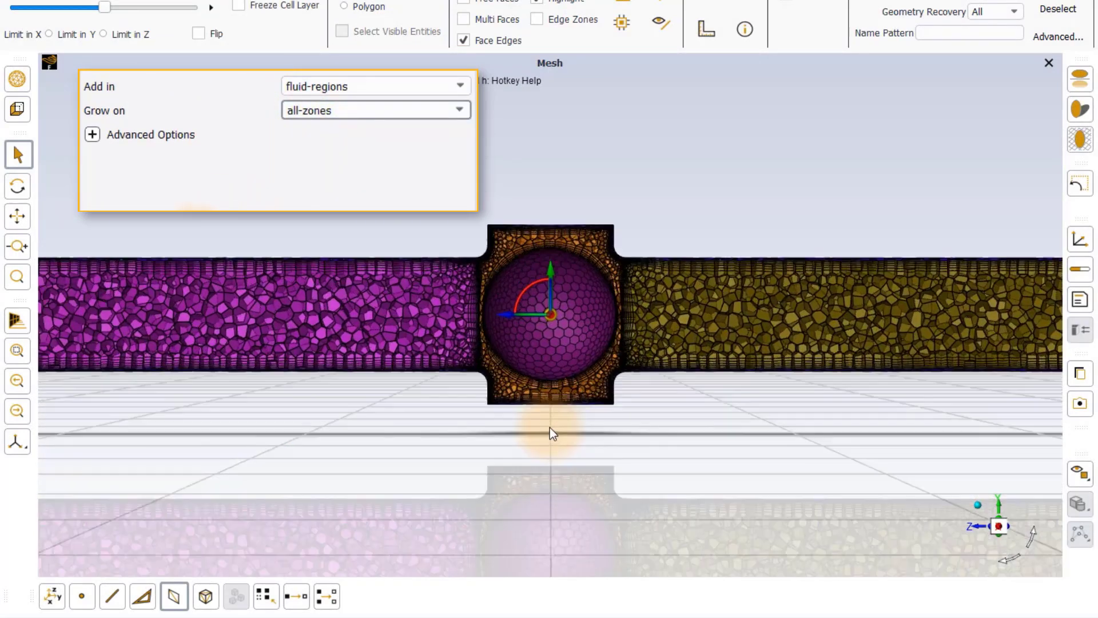
pyautogui.scroll(2, 348, 380)
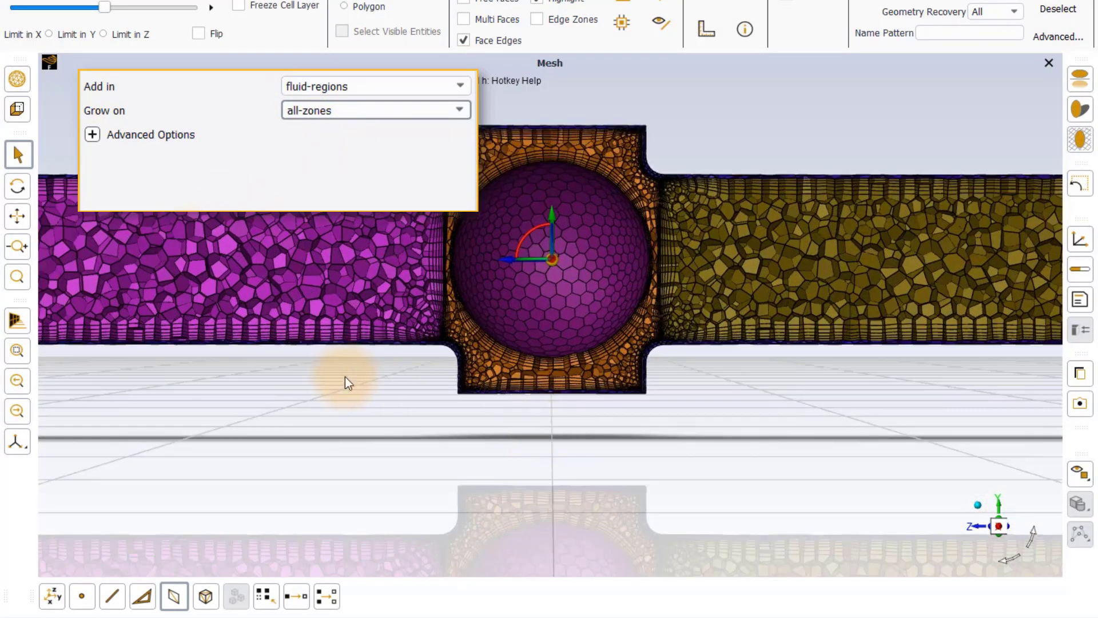
pyautogui.moveTo(358, 385); pyautogui.dragTo(783, 423, button='middle')
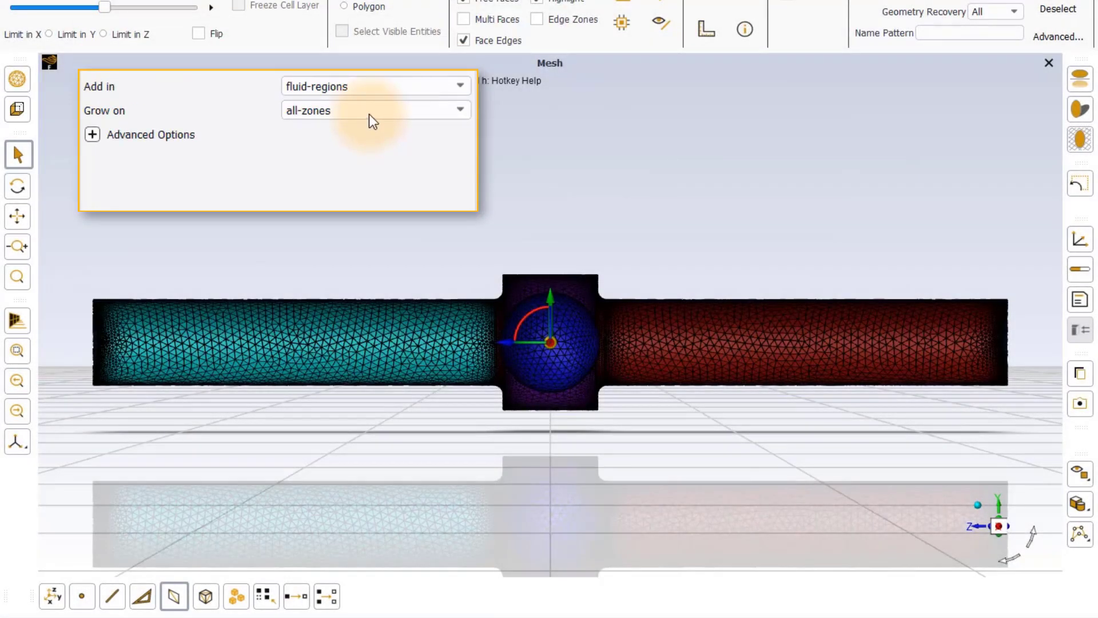
# Step: Set the boundary layers to grow on solid-fluid-interface and inspect the resulting mesh around the valve and pipe
pyautogui.click(369, 115)
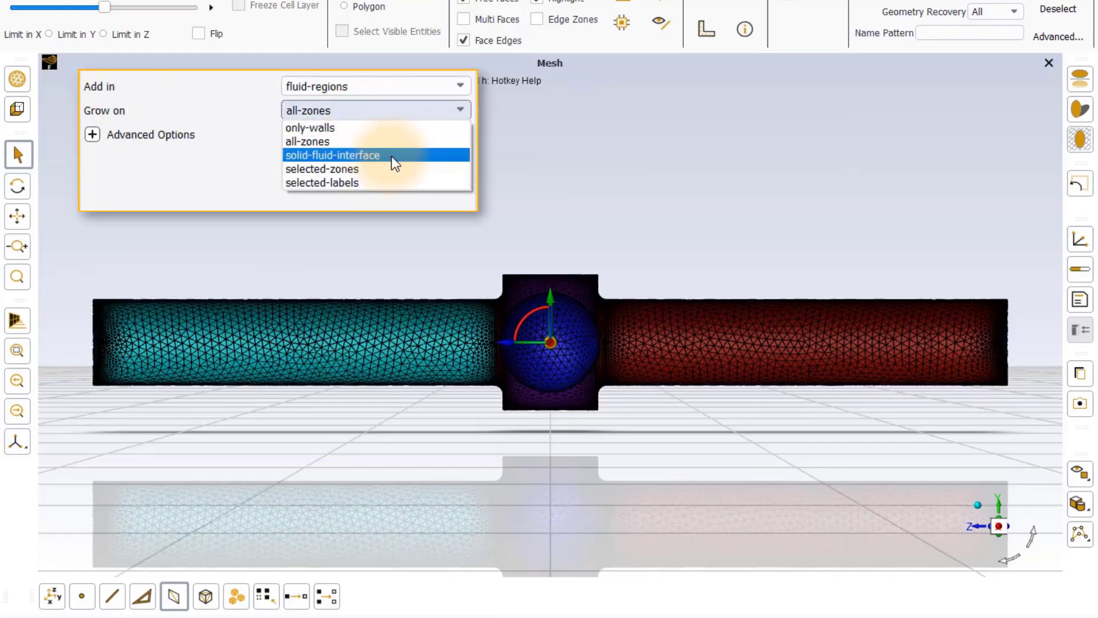
pyautogui.click(391, 156)
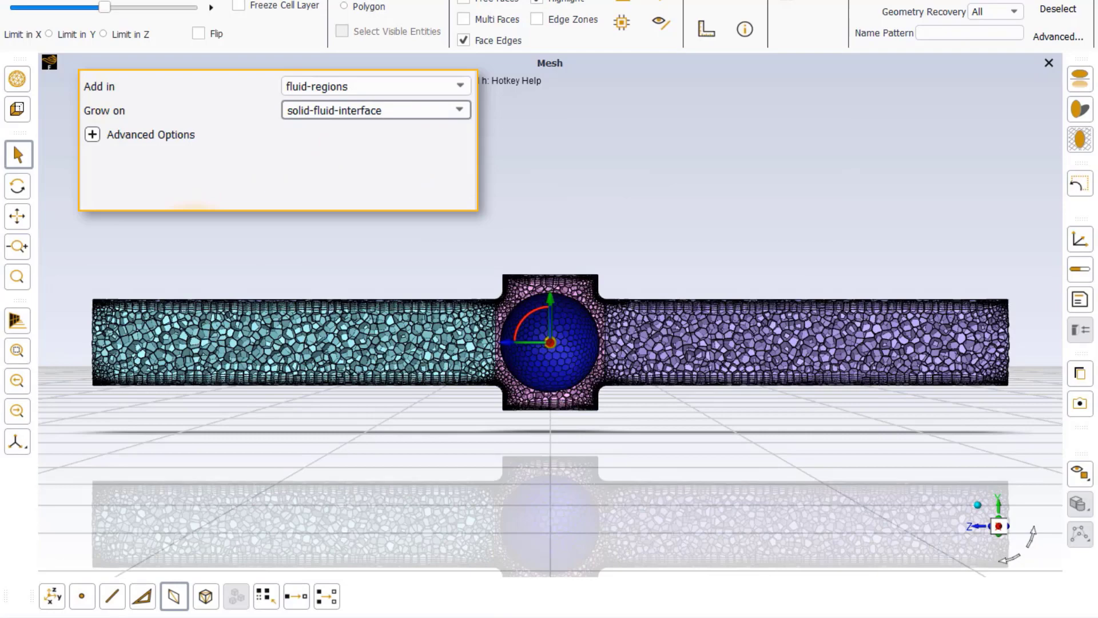
pyautogui.scroll(3, 411, 404)
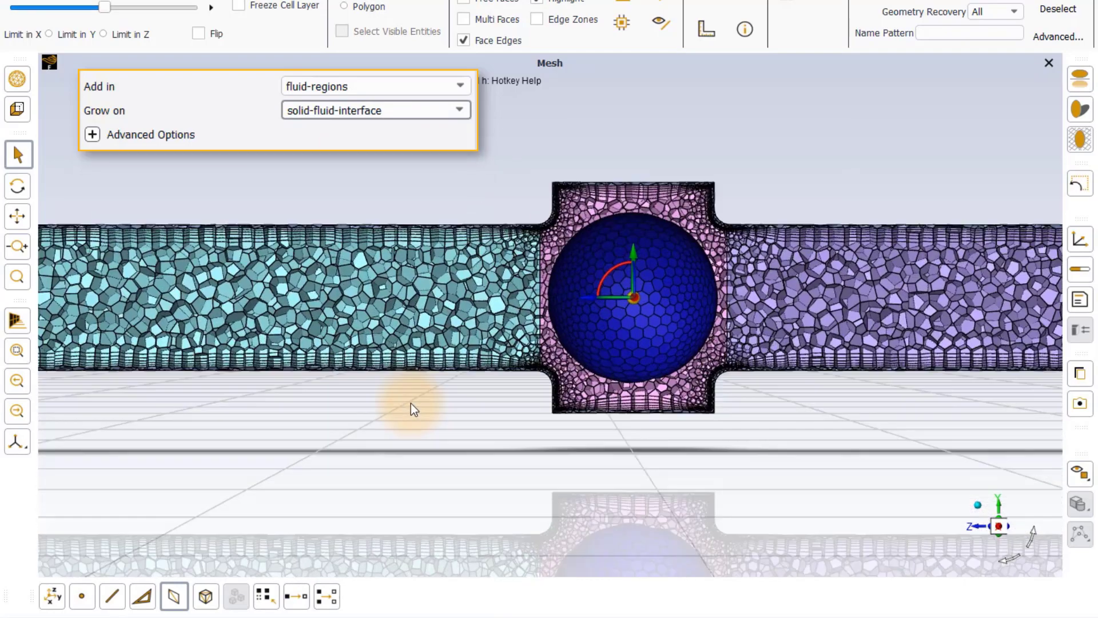
pyautogui.scroll(1, 412, 403)
pyautogui.moveTo(474, 367); pyautogui.dragTo(733, 401, button='middle')
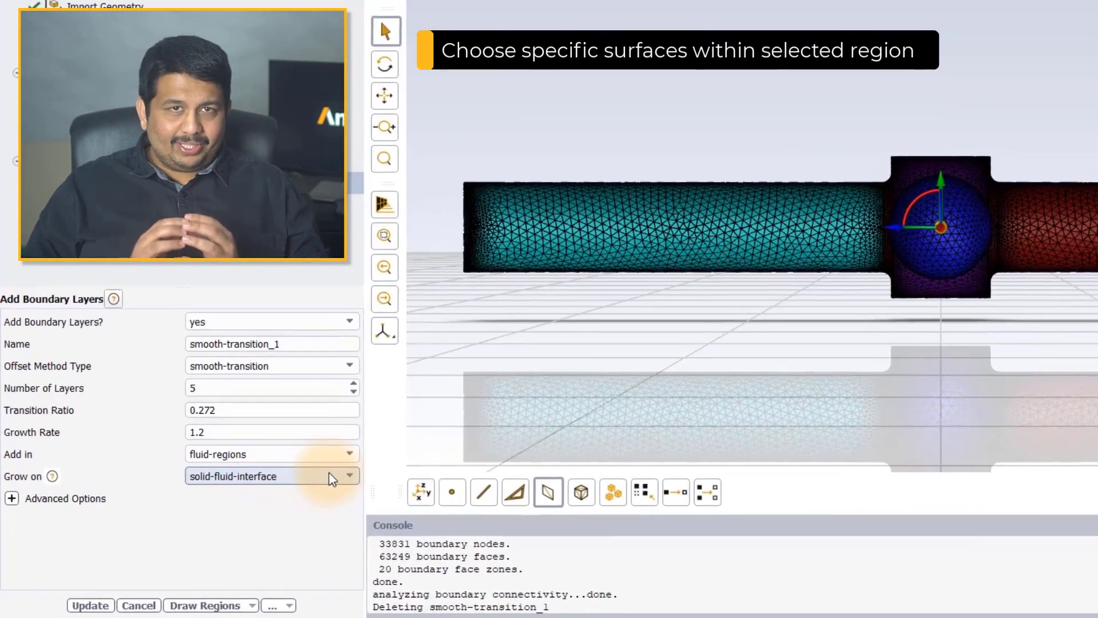
# Step: Set the boundary layers to grow on selected-zones and pick the pipe-wall zone
pyautogui.click(282, 497)
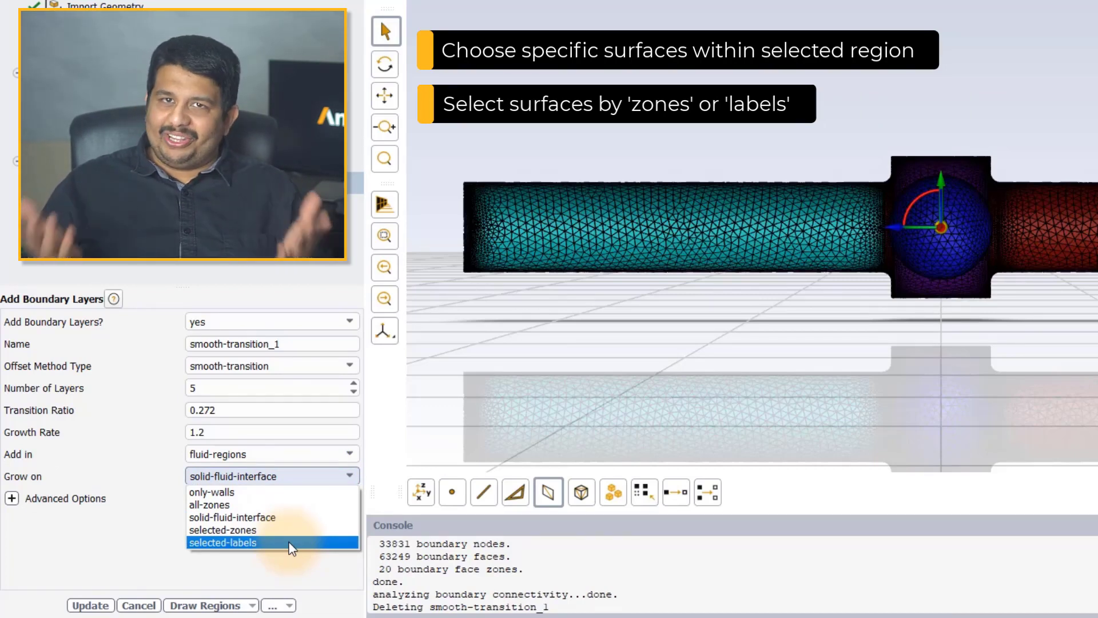
pyautogui.click(286, 529)
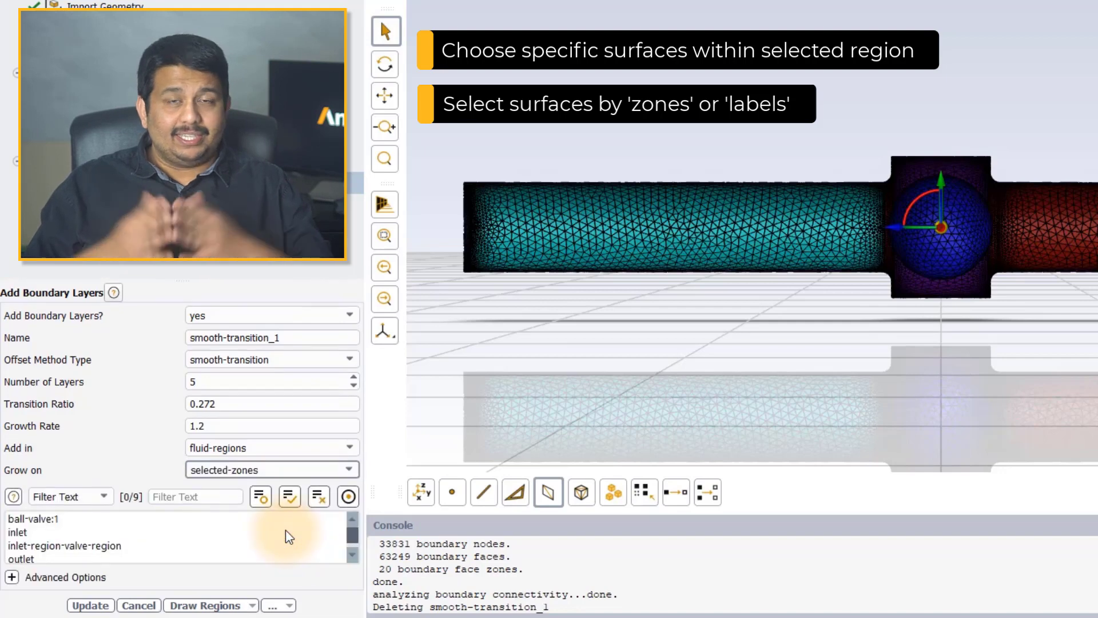
pyautogui.click(352, 556)
pyautogui.click(353, 554)
pyautogui.click(353, 556)
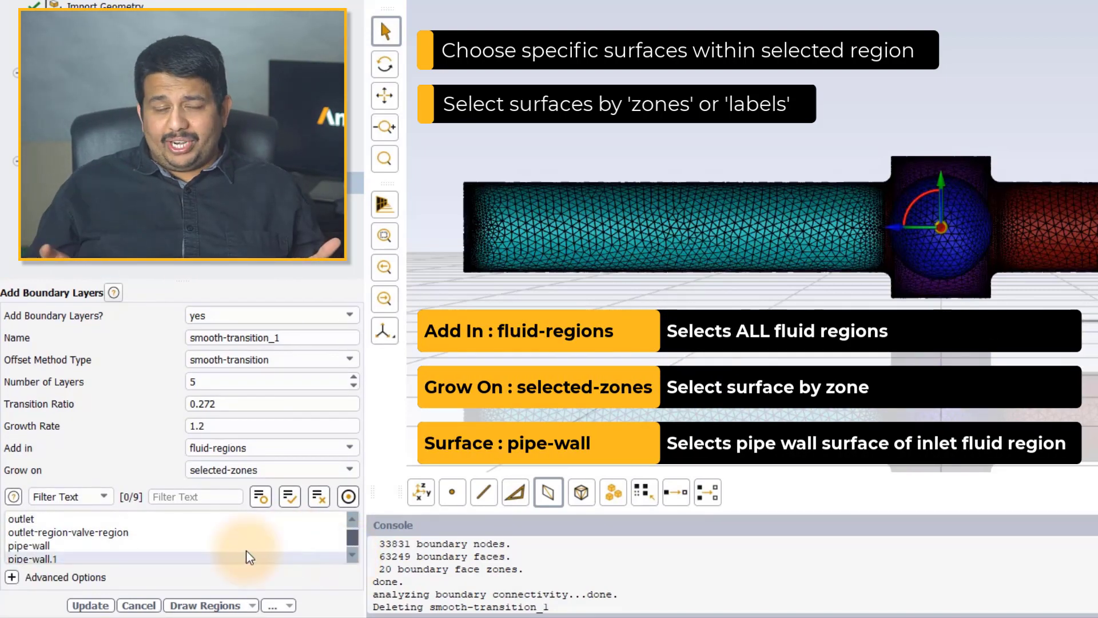
pyautogui.click(115, 546)
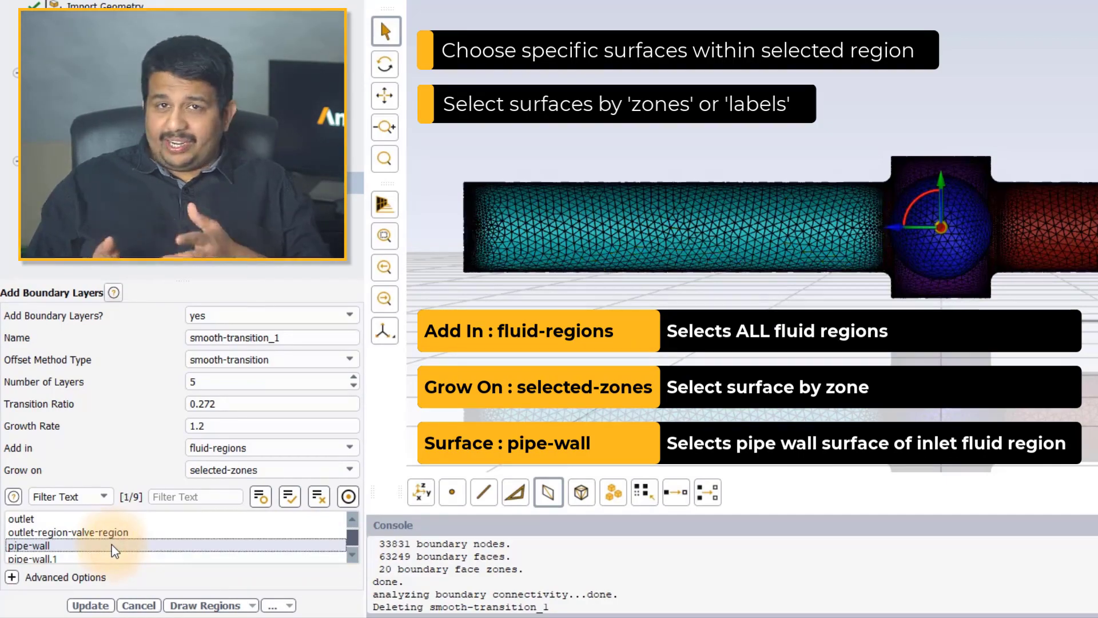
pyautogui.click(114, 549)
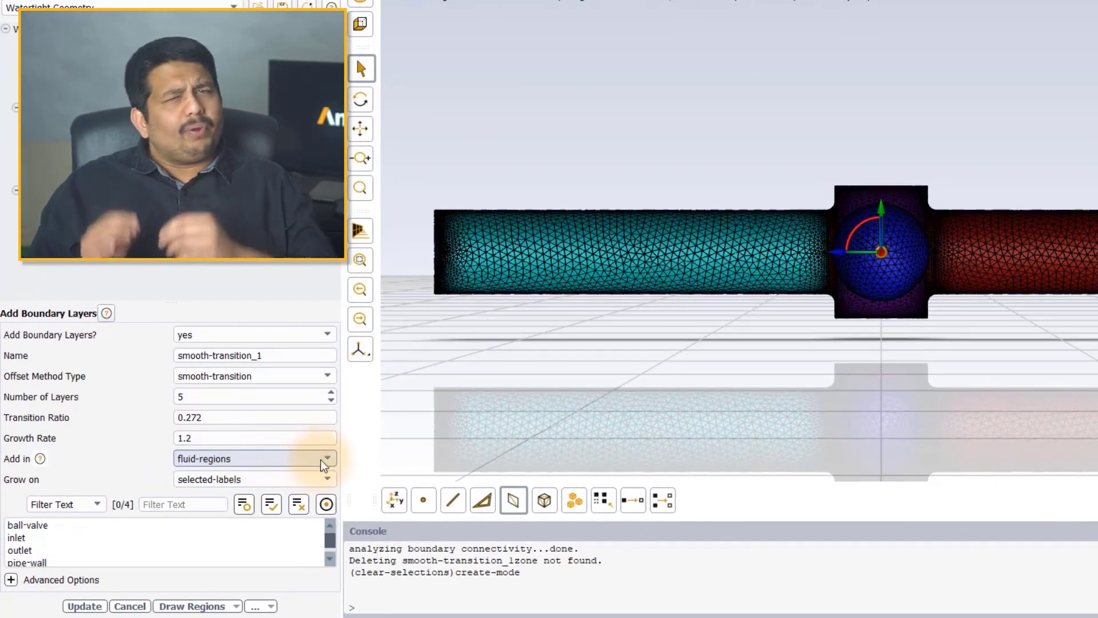
# Step: Set the boundary layers to be added in named-regions and check the labels offered for inlet-region and valve-region
pyautogui.click(327, 461)
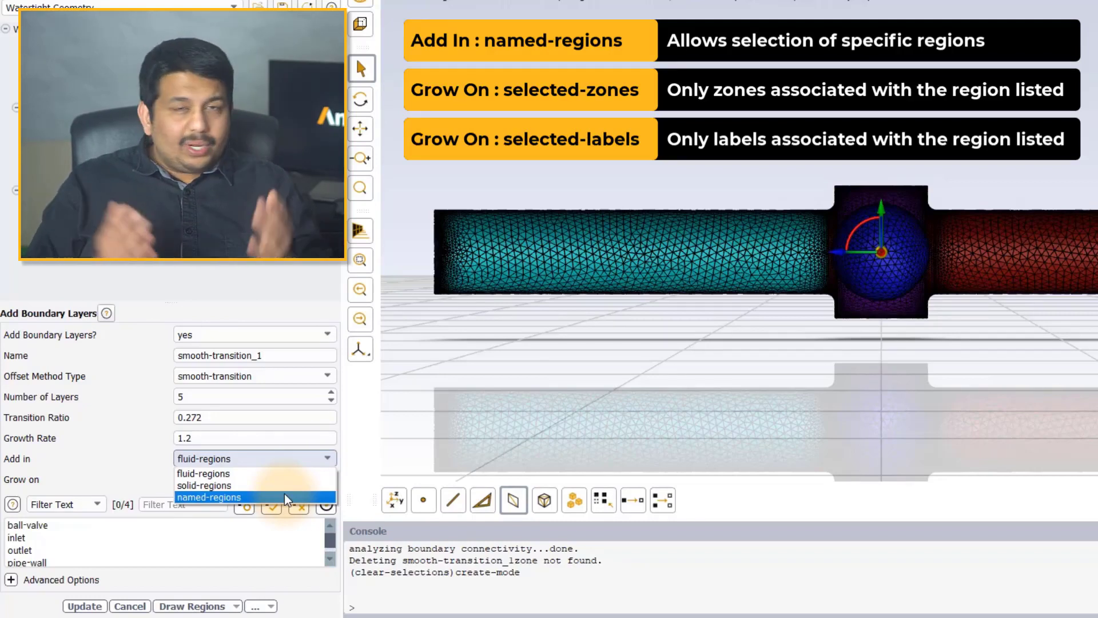
pyautogui.click(284, 496)
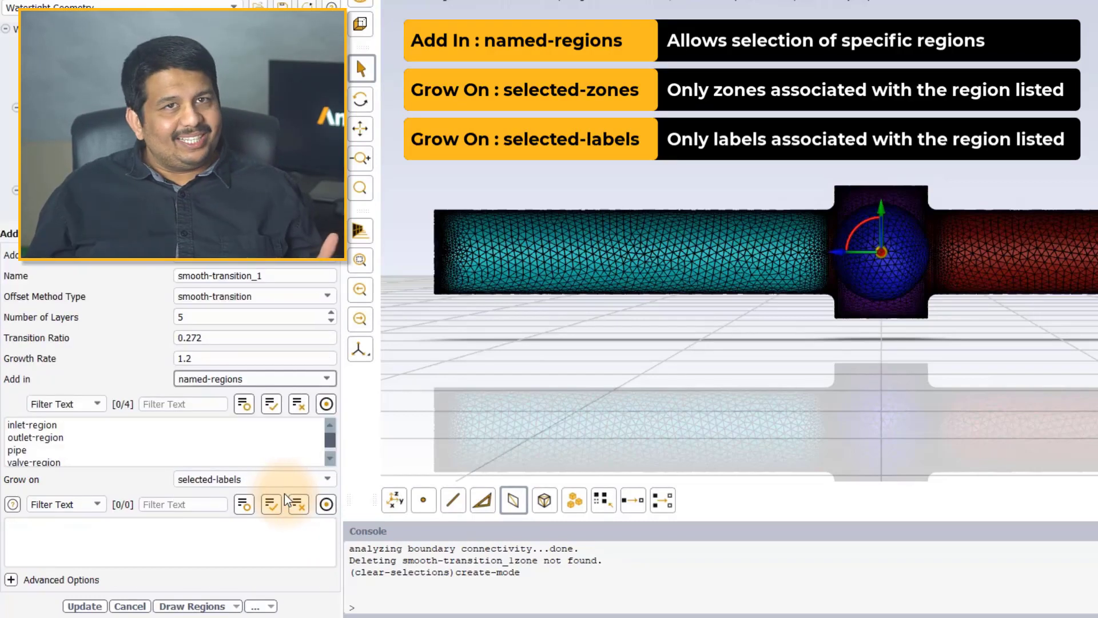
pyautogui.click(94, 425)
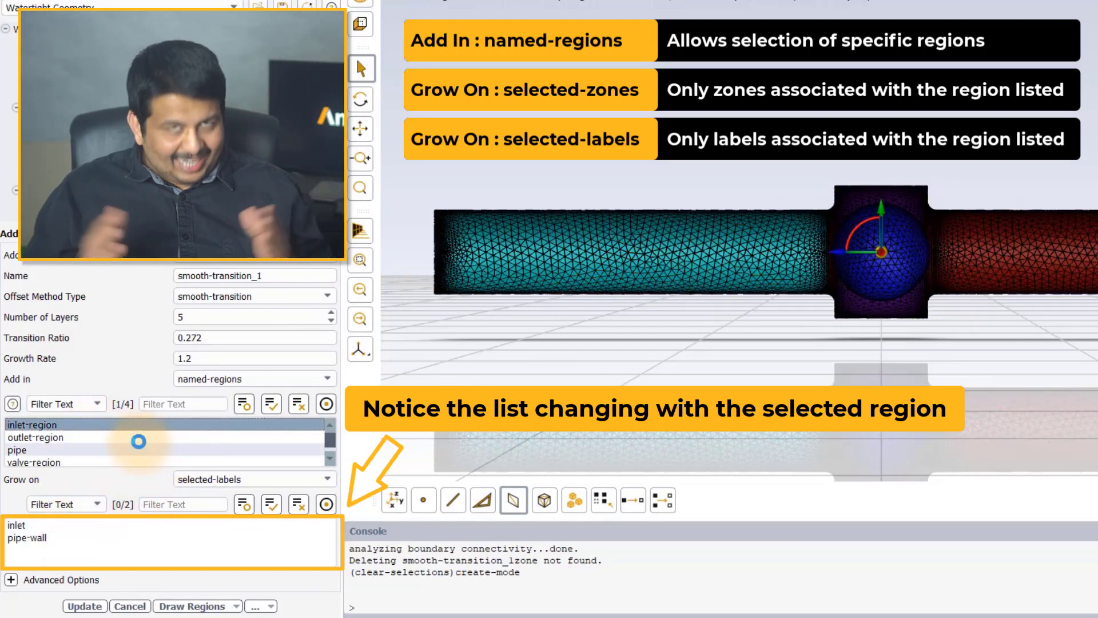
pyautogui.click(140, 425)
pyautogui.click(258, 461)
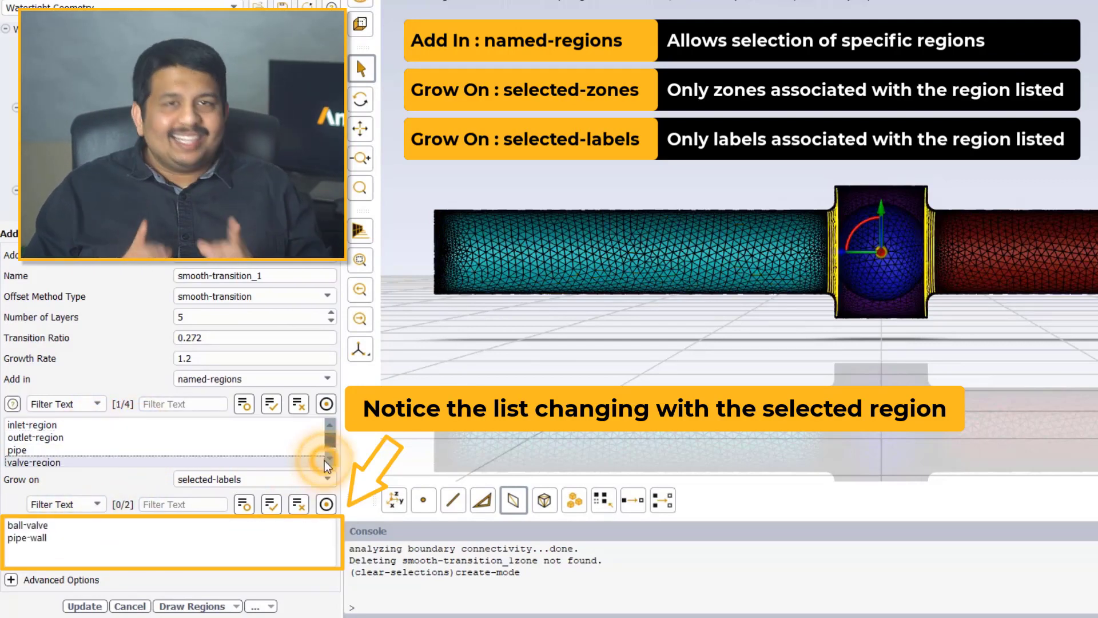
pyautogui.scroll(-1, 172, 452)
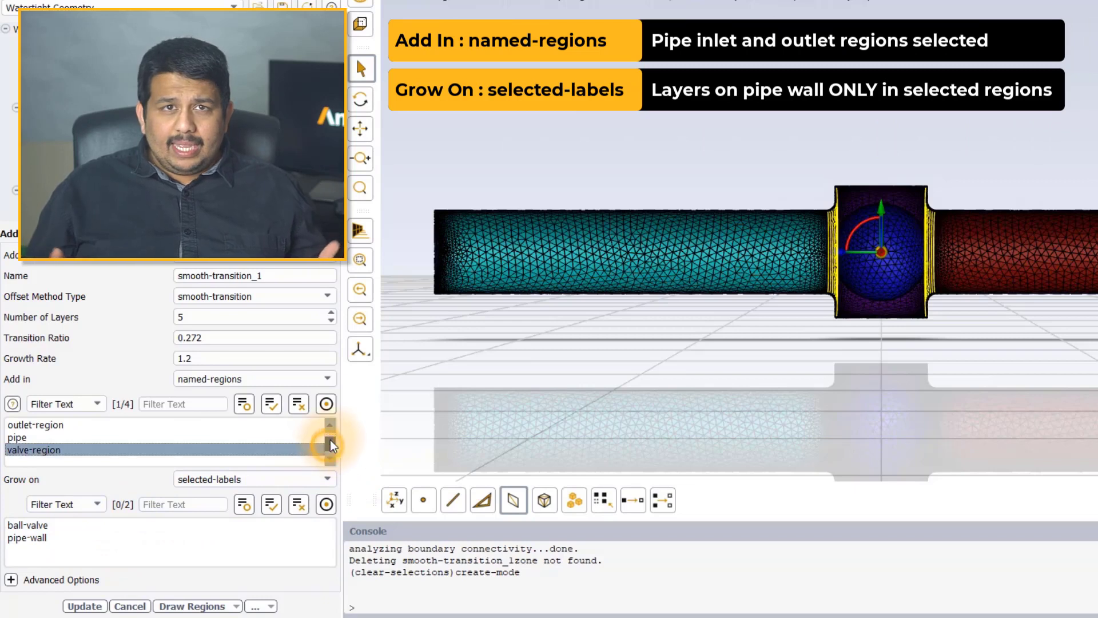
pyautogui.scroll(1, 265, 446)
# Step: Replace the region selection with inlet-region and outlet-region, choose the pipe-wall label, and inspect the mesh around the valve
pyautogui.click(299, 405)
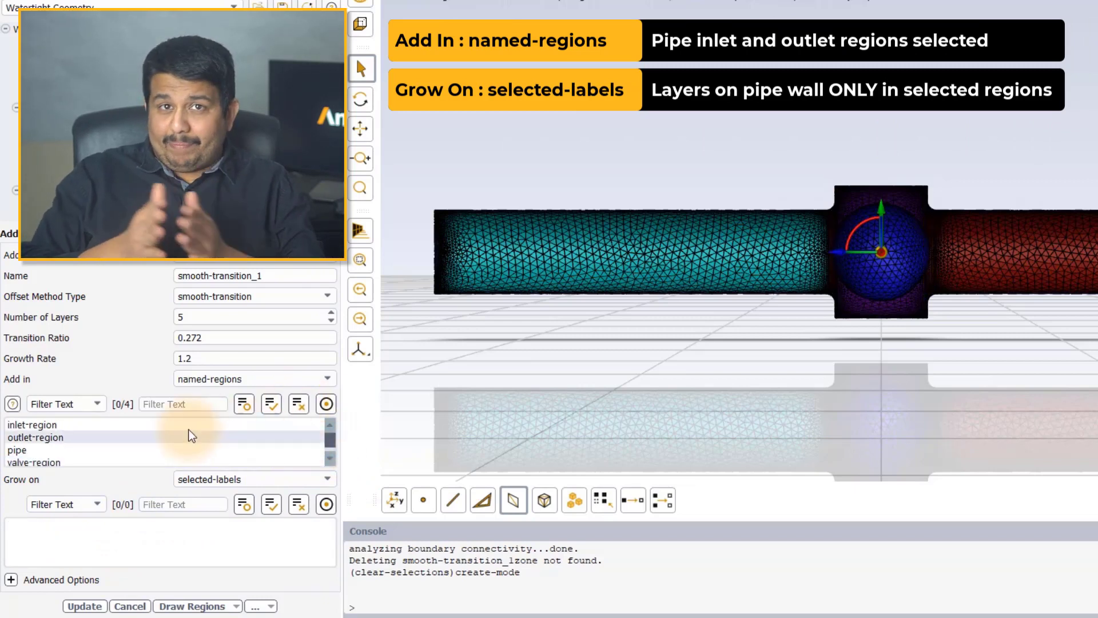
pyautogui.click(74, 425)
pyautogui.click(68, 436)
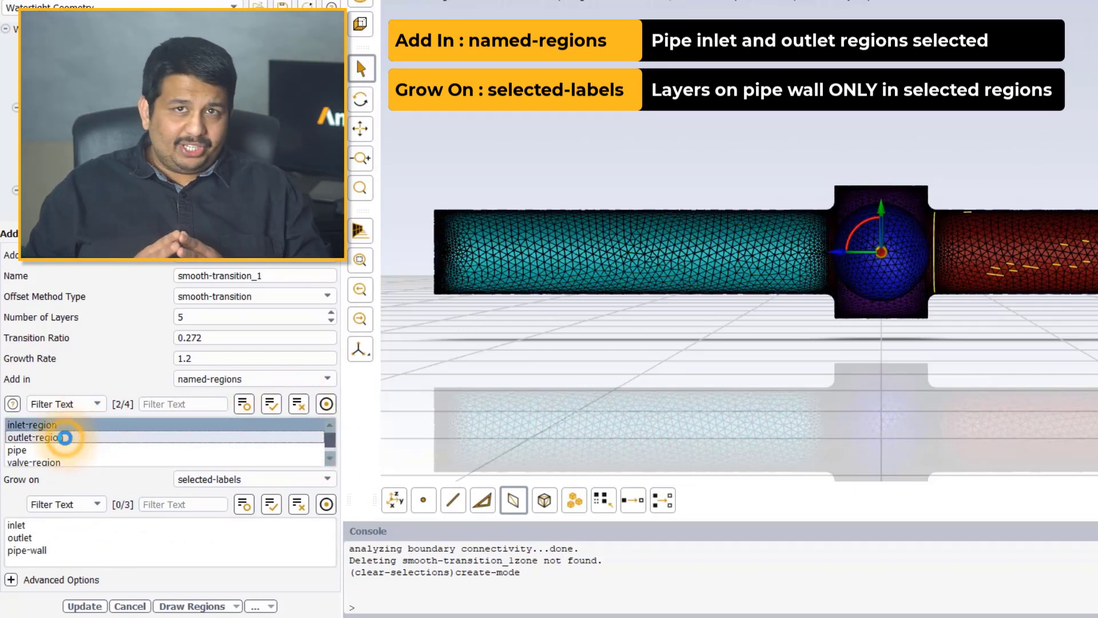
pyautogui.click(63, 551)
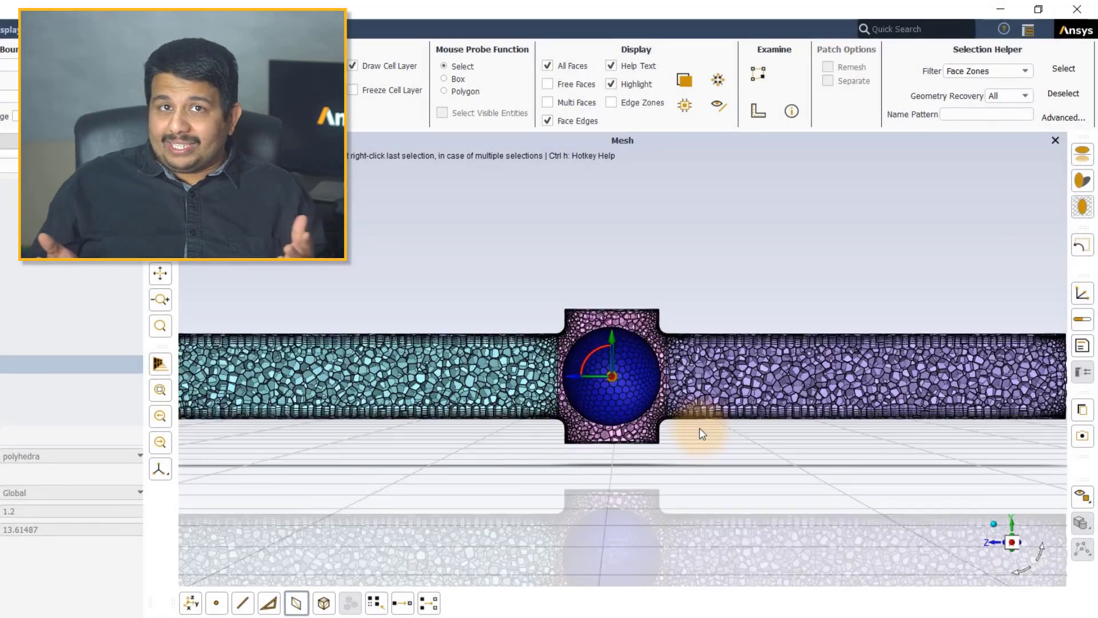
pyautogui.scroll(5, 624, 327)
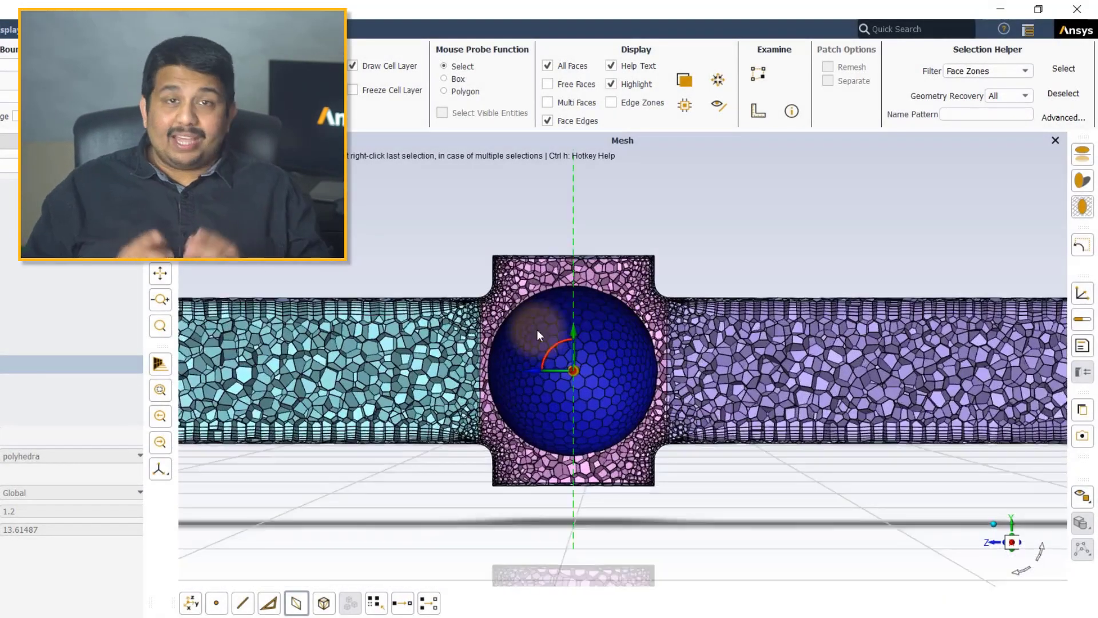